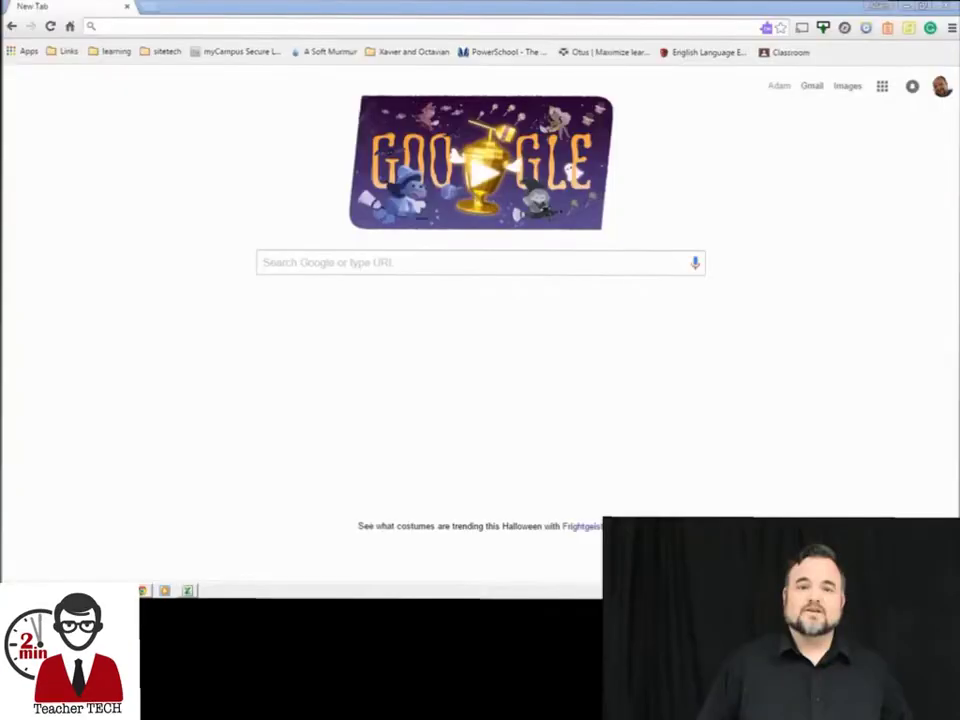
# Search Google for Plickers and open the Plickers website
pyautogui.click(600, 262)
pyautogui.write('Plickers')
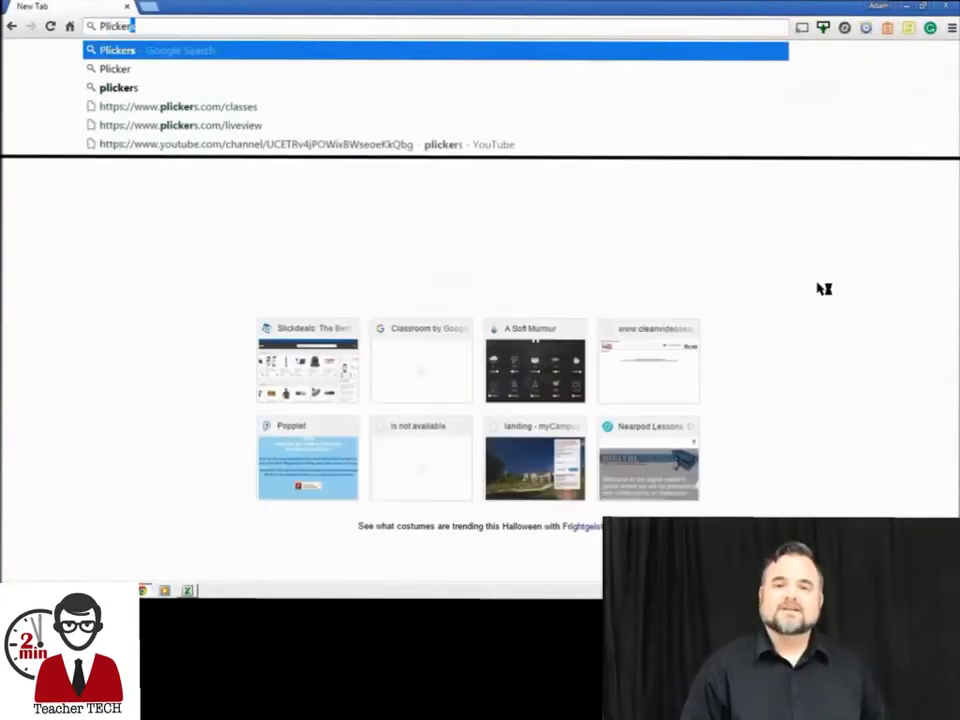
pyautogui.press('Return')
pyautogui.click(111, 160)
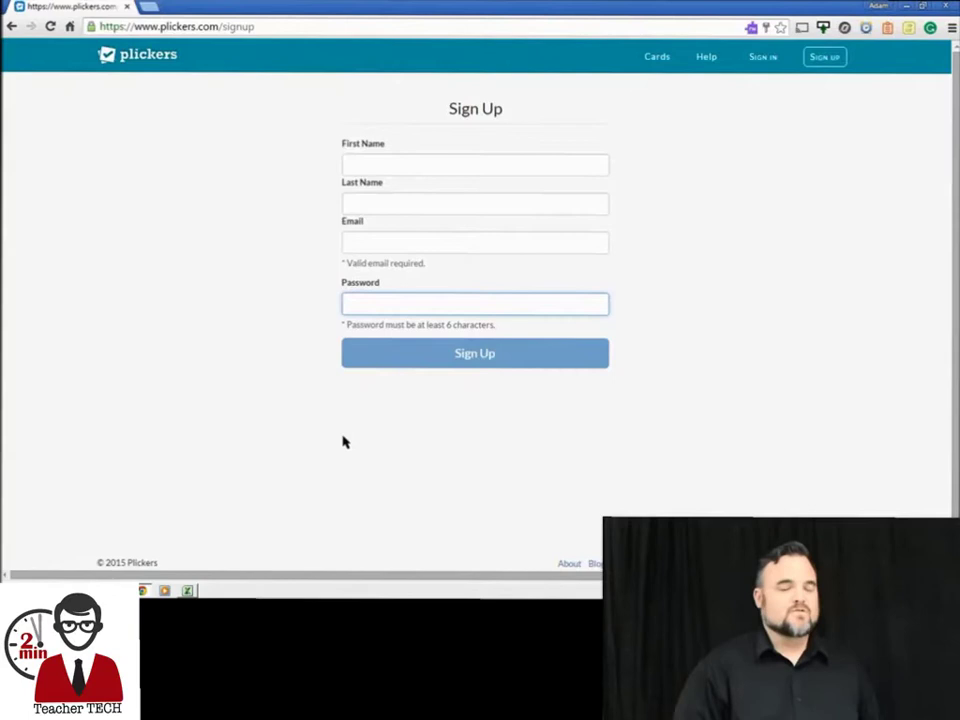
# Fill in the teacher's name, school e-mail and a password, then submit the sign-up form
pyautogui.click(410, 163)
pyautogui.press('Tab')
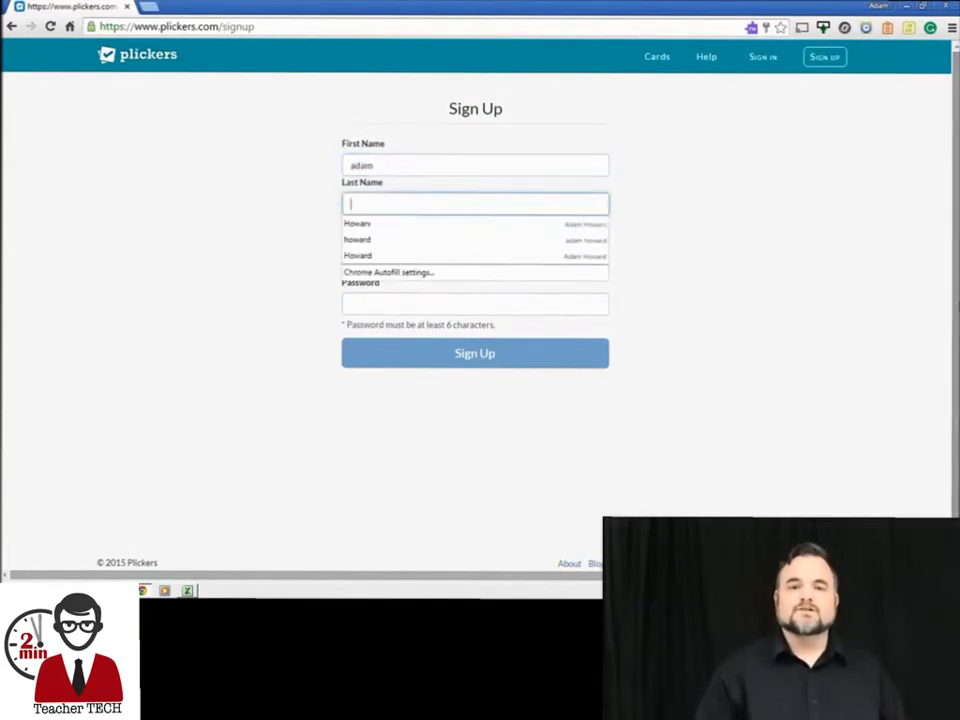
pyautogui.write('howard')
pyautogui.press('Tab')
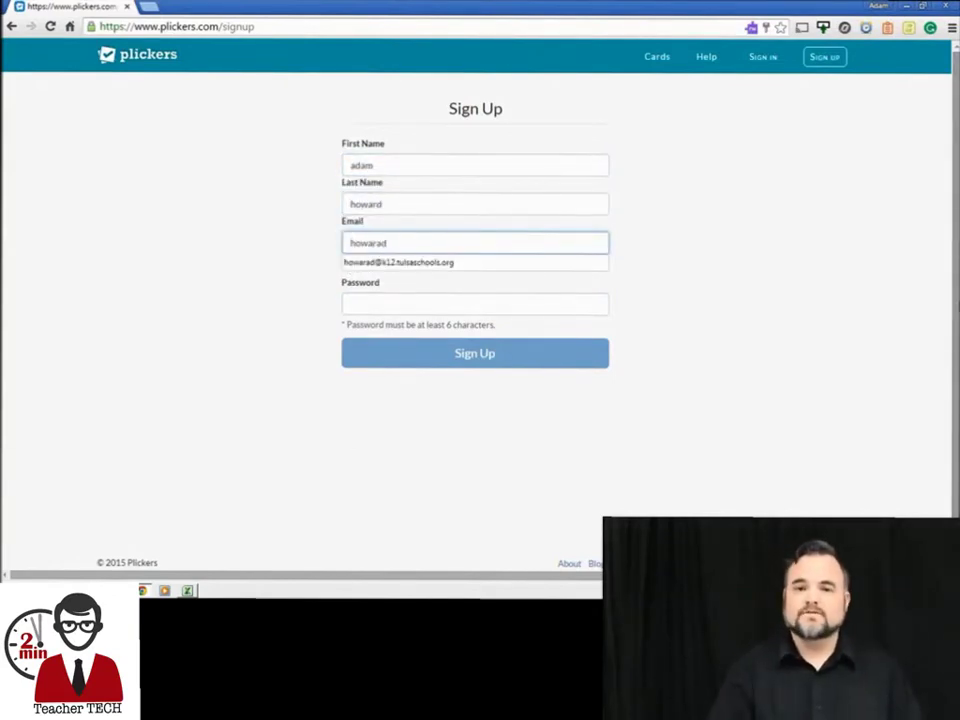
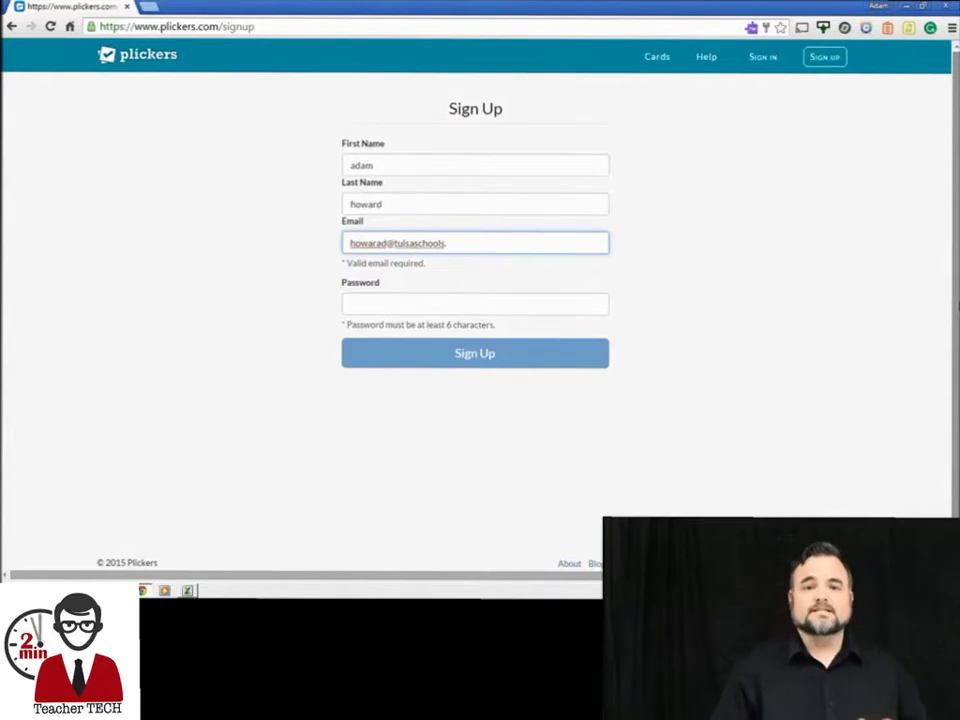
pyautogui.press('Tab')
pyautogui.write('******')
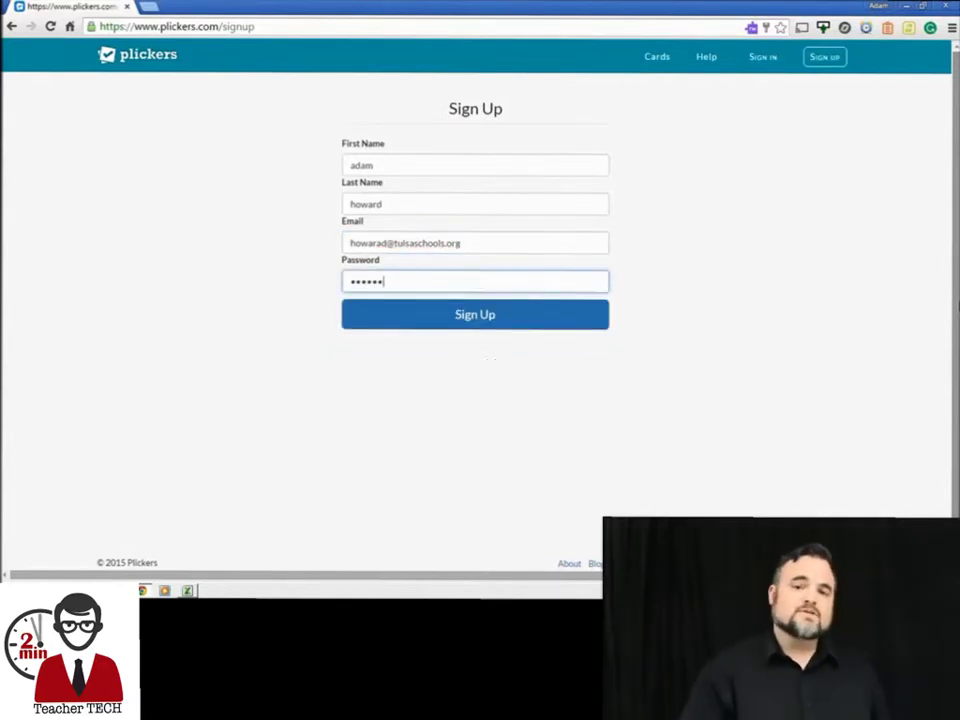
pyautogui.press('Return')
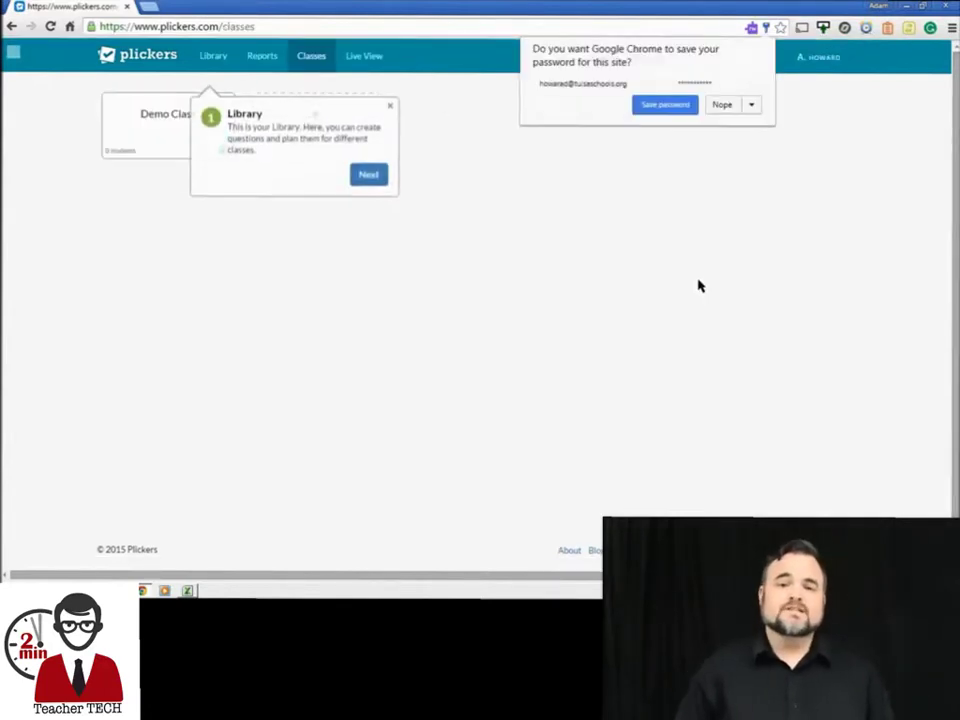
# Dismiss the save-password prompt and step through the welcome tour to the Classes page
pyautogui.click(673, 108)
pyautogui.click(369, 166)
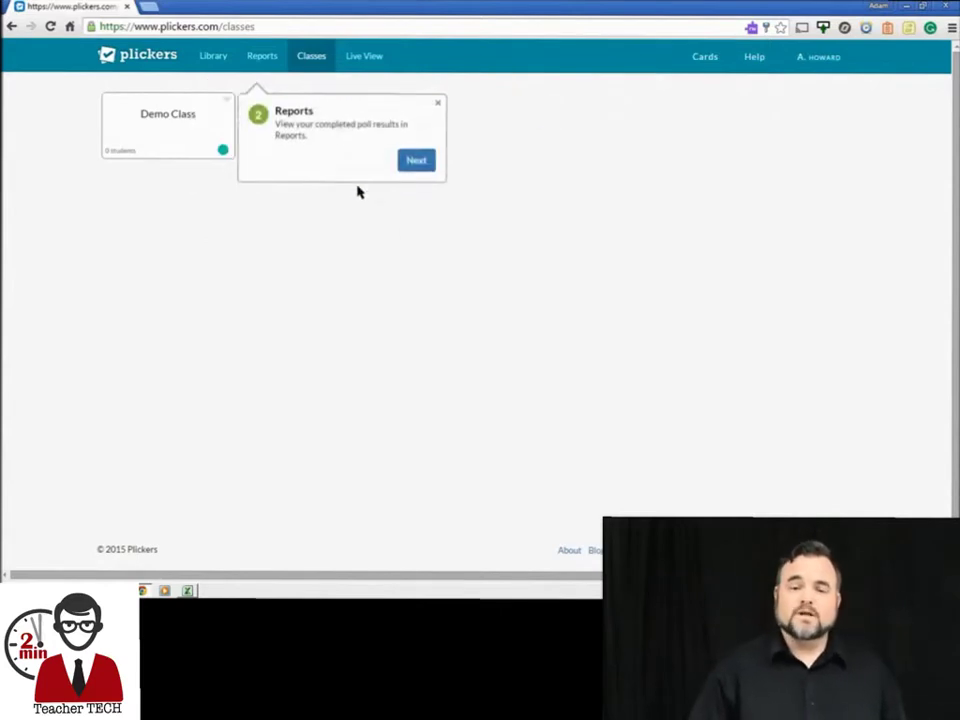
pyautogui.click(414, 162)
pyautogui.click(476, 145)
pyautogui.click(515, 165)
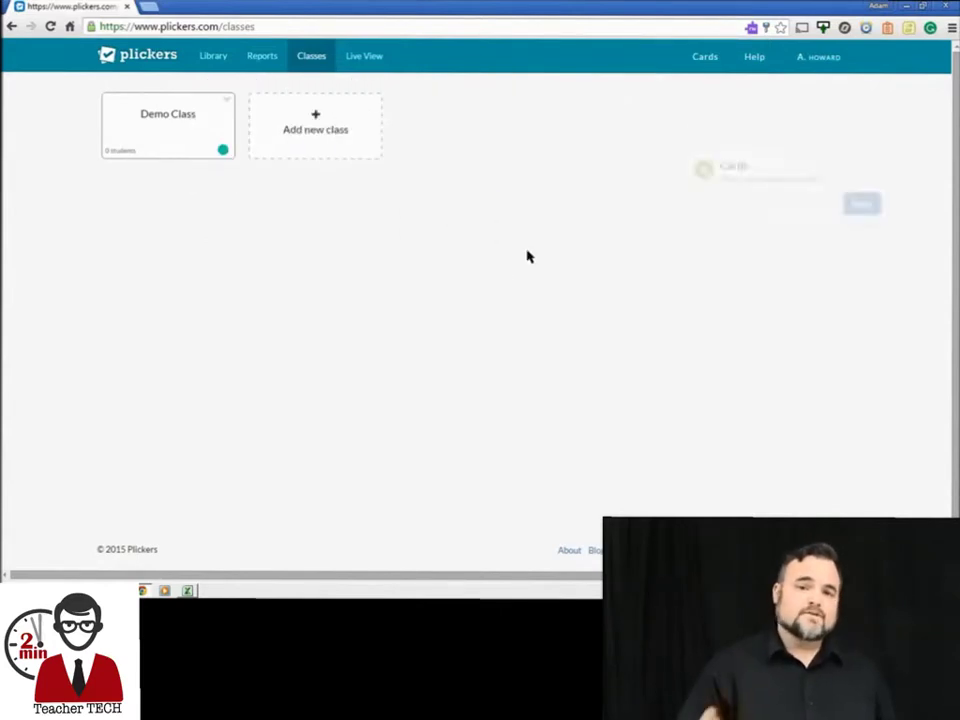
pyautogui.click(858, 143)
pyautogui.click(817, 175)
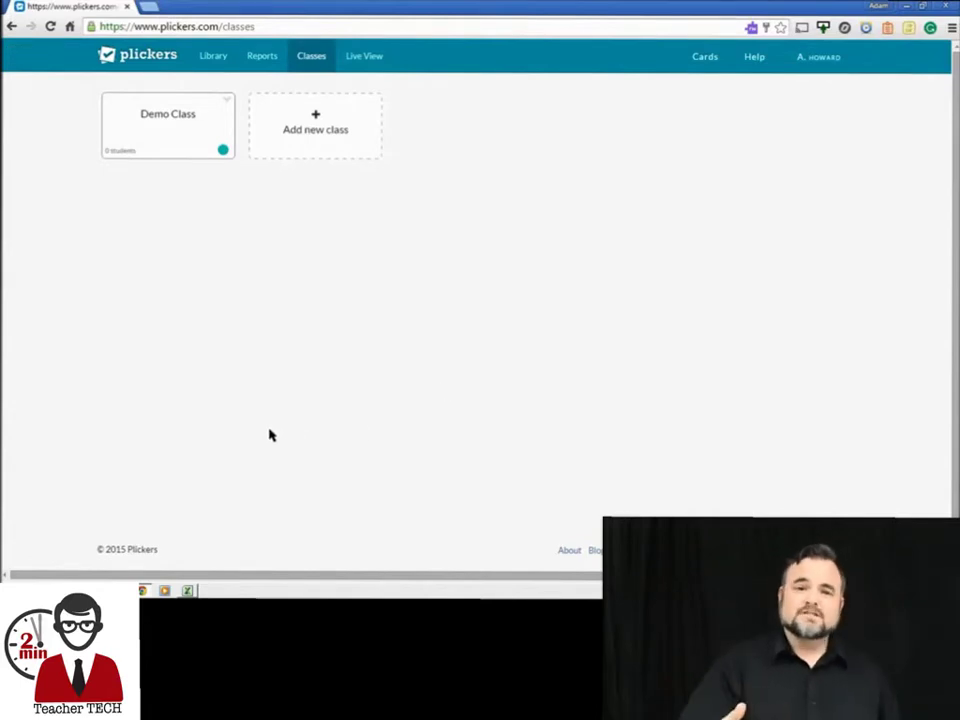
# View the printable Standard card set PDF, then return to the Classes page
pyautogui.click(705, 58)
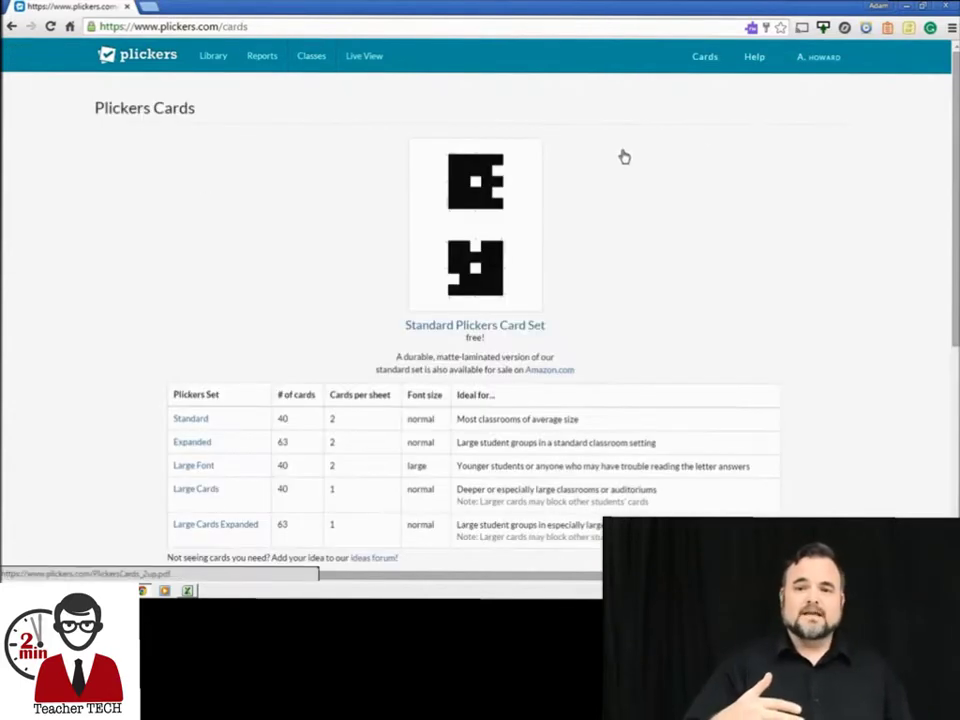
pyautogui.scroll(-1, 223, 312)
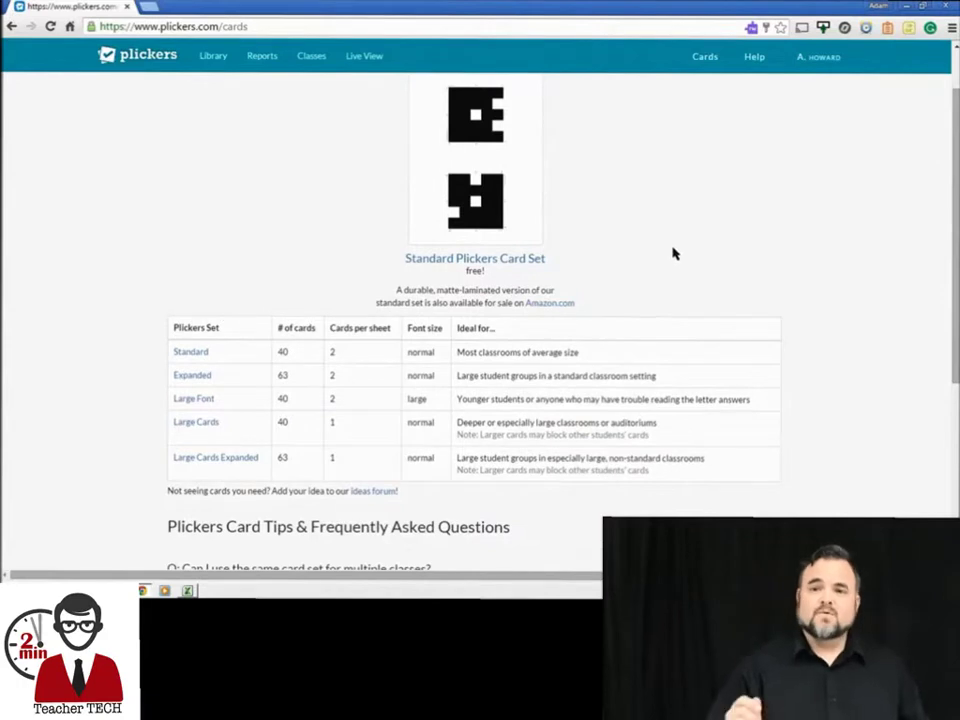
pyautogui.click(193, 352)
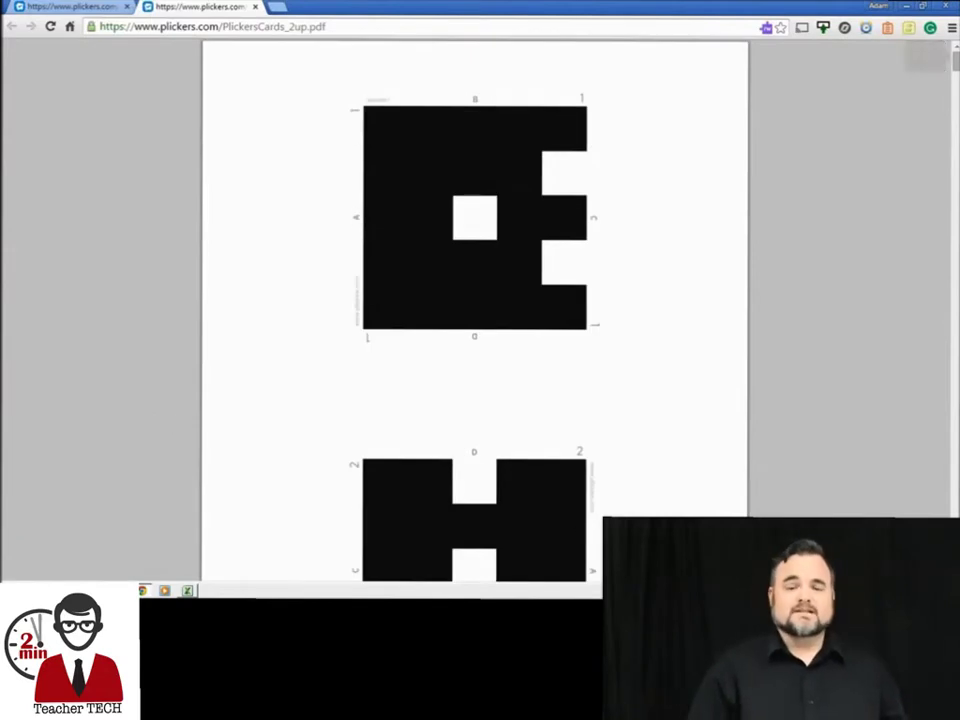
pyautogui.click(255, 7)
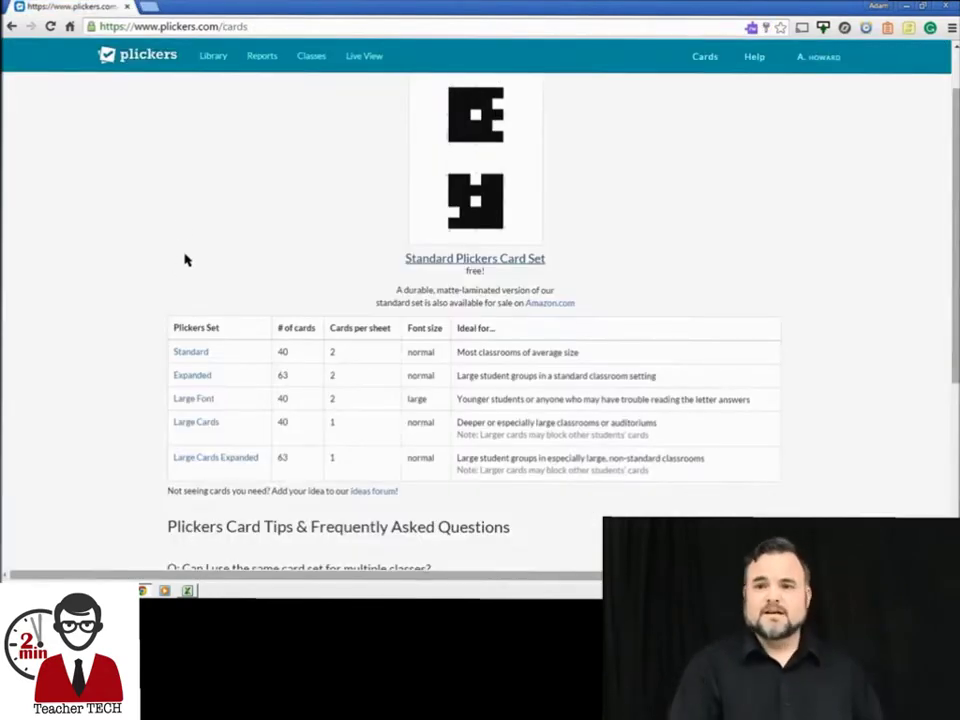
pyautogui.click(310, 57)
# Add class 'ELD Section 2' with year 10th Grade and subject Literature/Language Arts
pyautogui.click(259, 116)
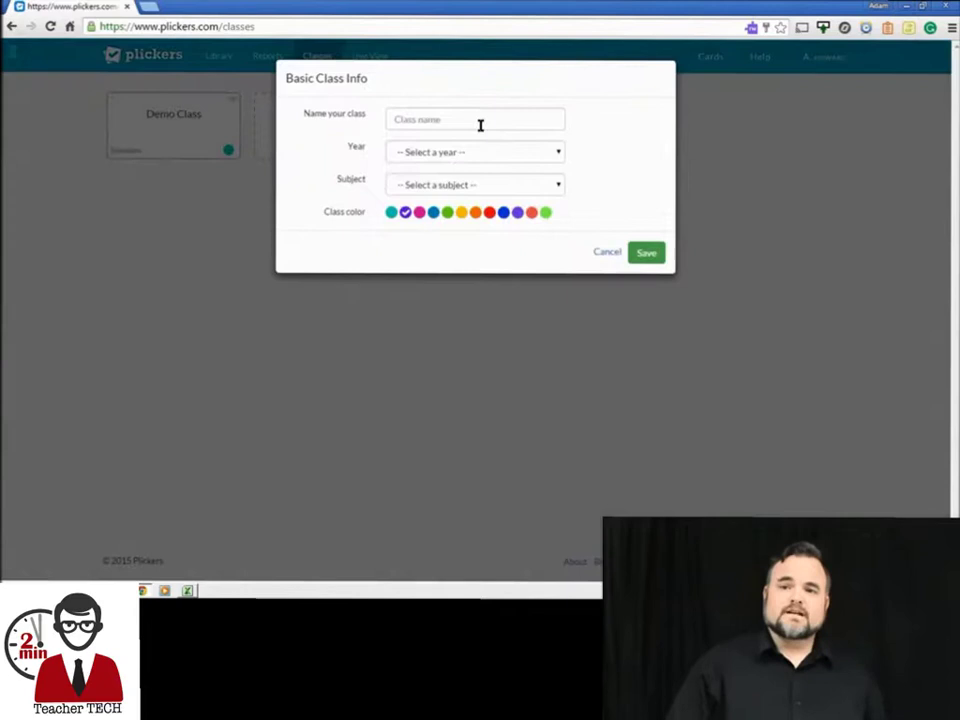
pyautogui.click(480, 122)
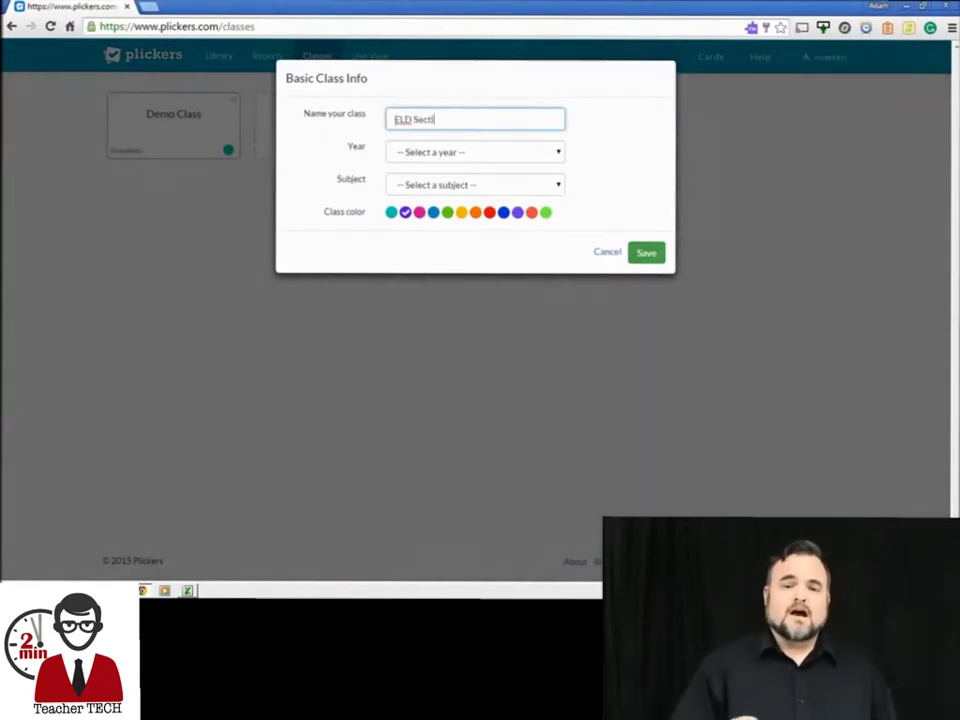
pyautogui.click(490, 152)
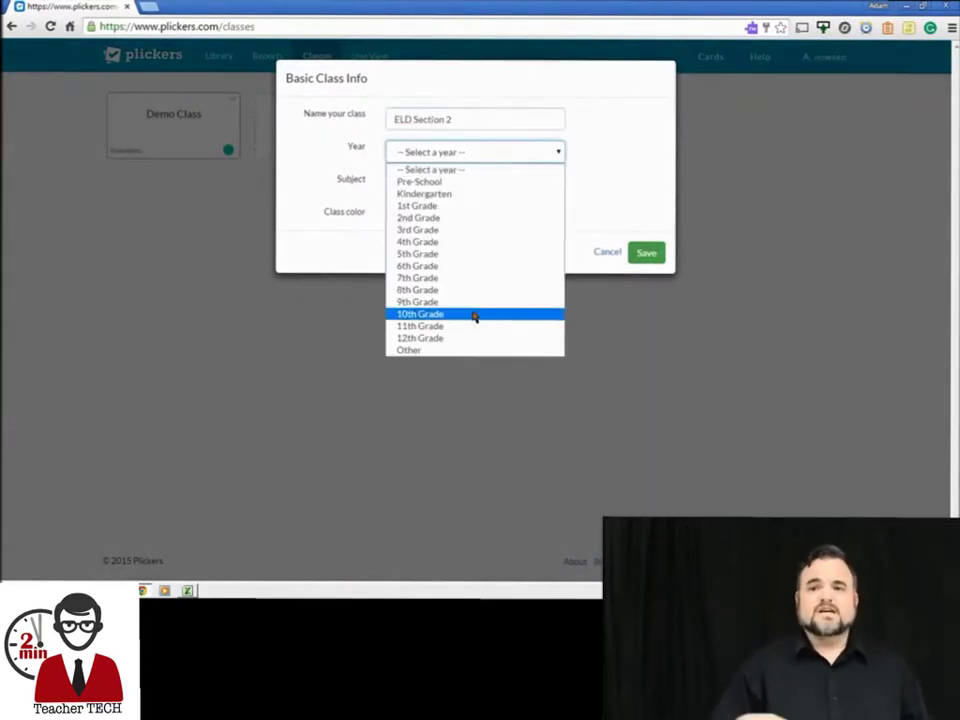
pyautogui.click(474, 314)
pyautogui.click(430, 186)
pyautogui.click(439, 252)
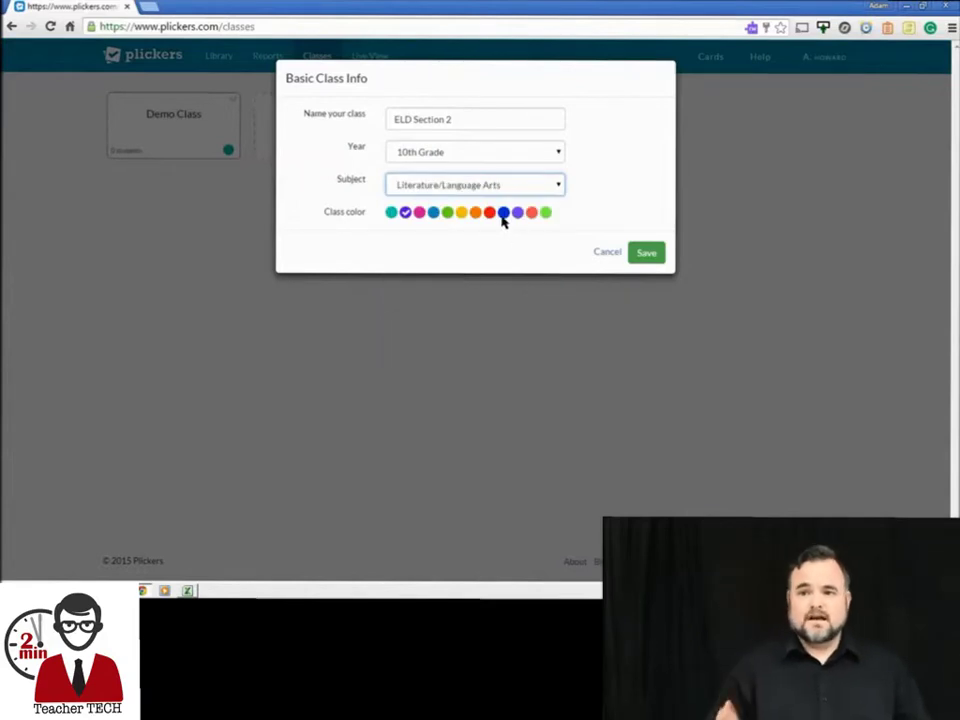
pyautogui.click(490, 226)
pyautogui.click(647, 253)
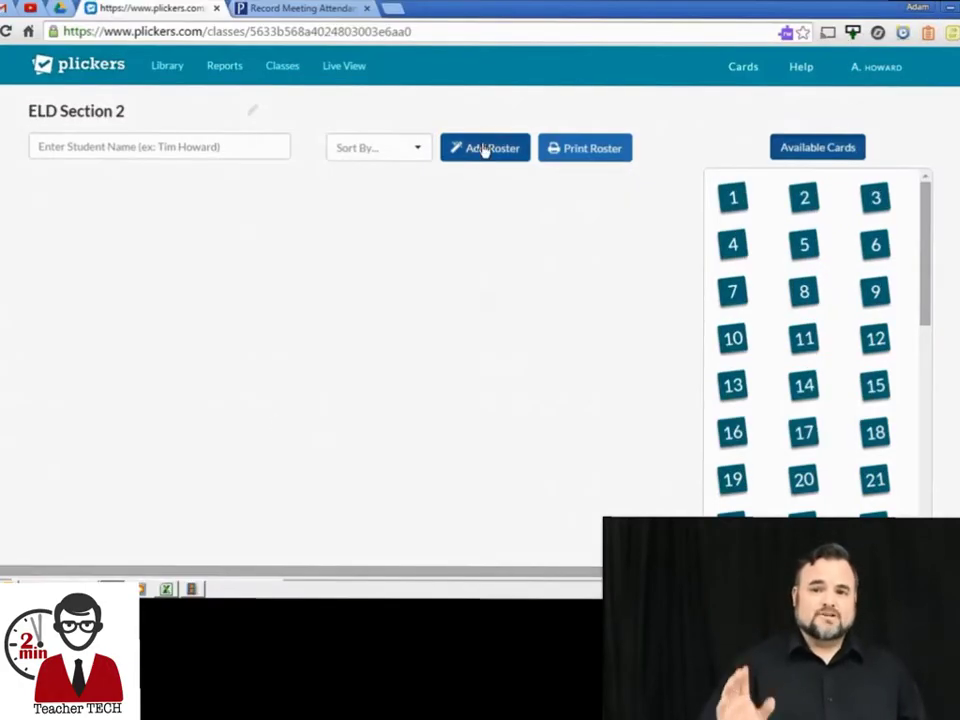
# Copy the nine student names from the attendance spreadsheet
pyautogui.click(484, 148)
pyautogui.click(300, 8)
pyautogui.moveTo(133, 280); pyautogui.dragTo(233, 518)
pyautogui.hotkey('ctrl', 'c')
pyautogui.rightClick(262, 418)
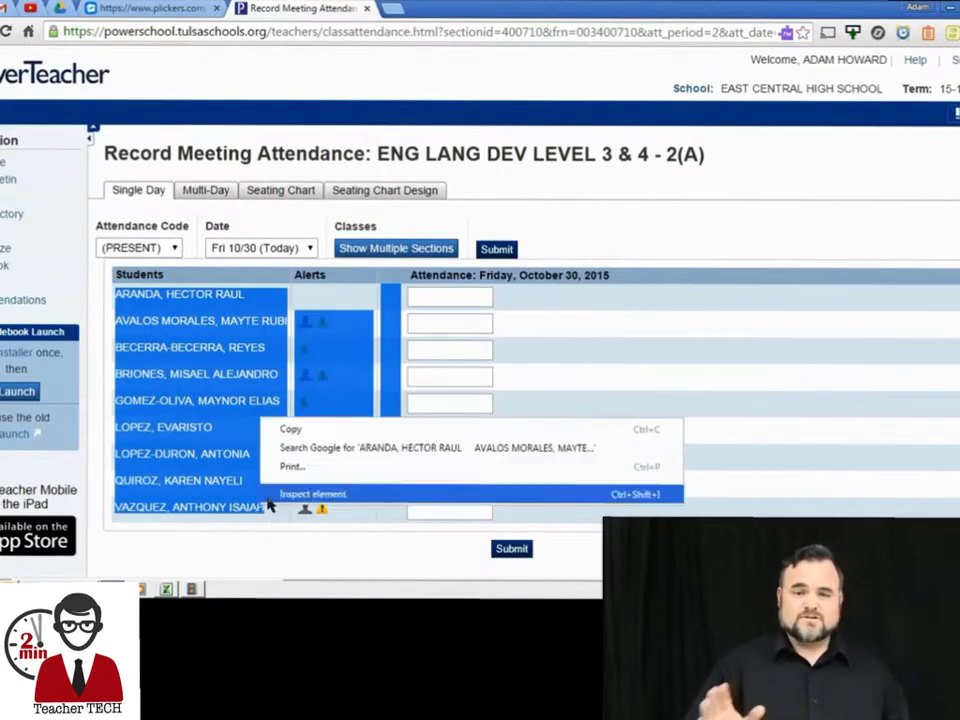
pyautogui.click(289, 428)
# Paste the names into the roster, save it, and add 'Demo Student' as the tenth student
pyautogui.click(189, 9)
pyautogui.rightClick(304, 171)
pyautogui.click(330, 270)
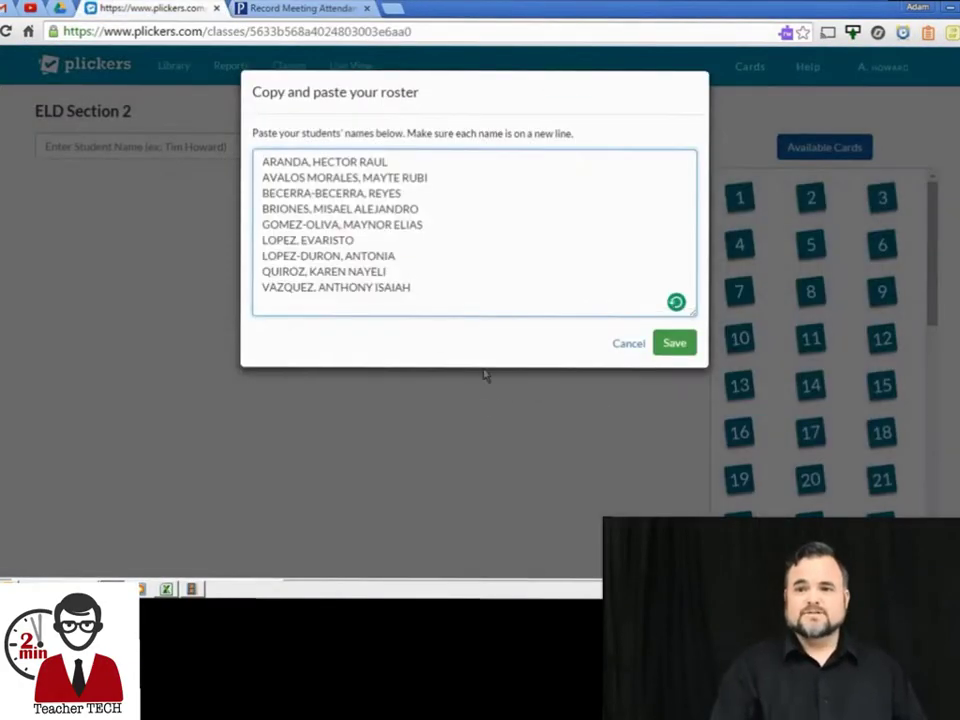
pyautogui.click(672, 344)
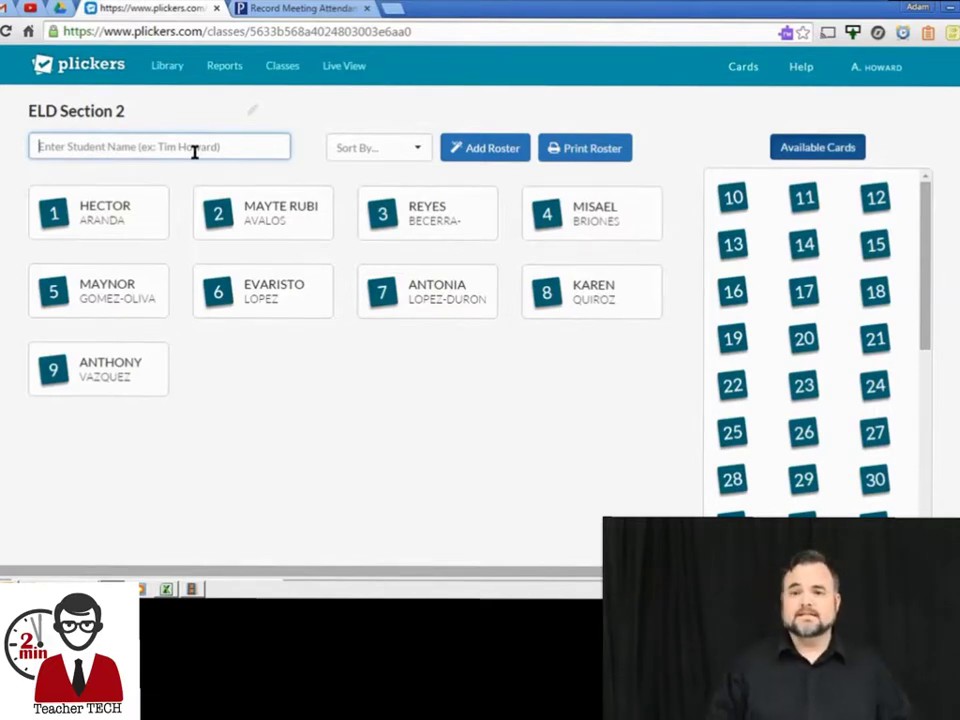
pyautogui.write('Demo Student')
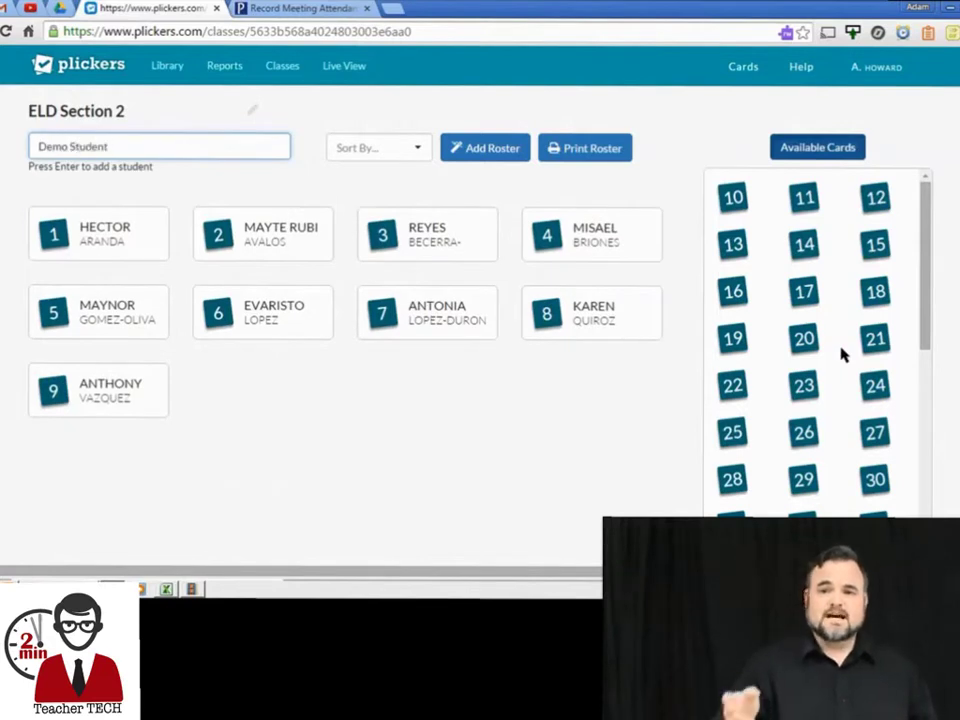
pyautogui.press('Return')
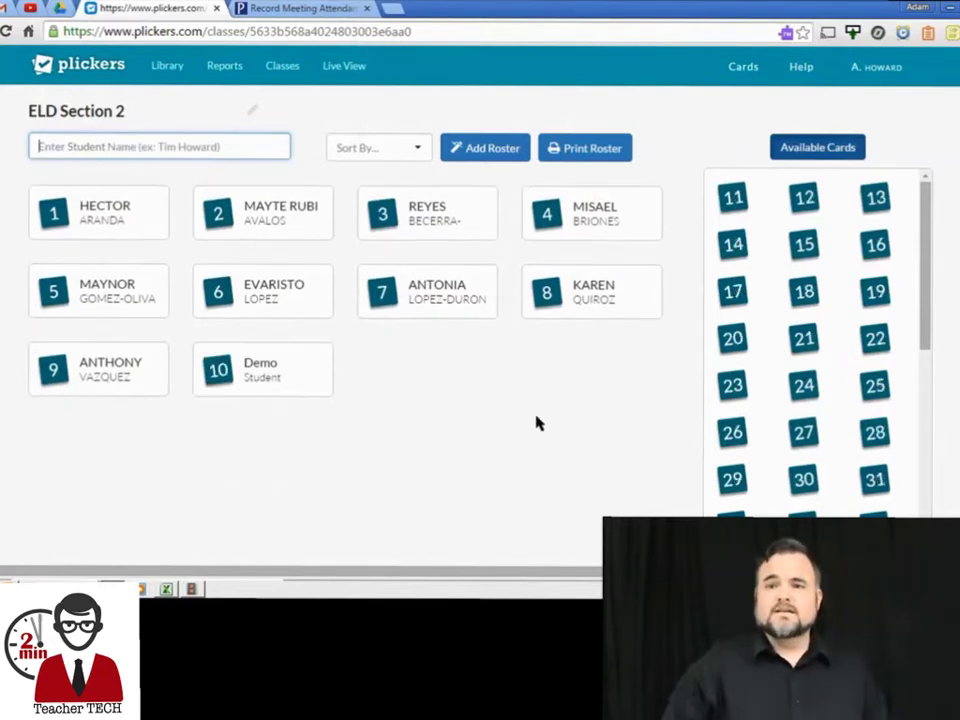
# Write a new library question 'This is a demo question' with answer A 'Wrong'
pyautogui.click(167, 65)
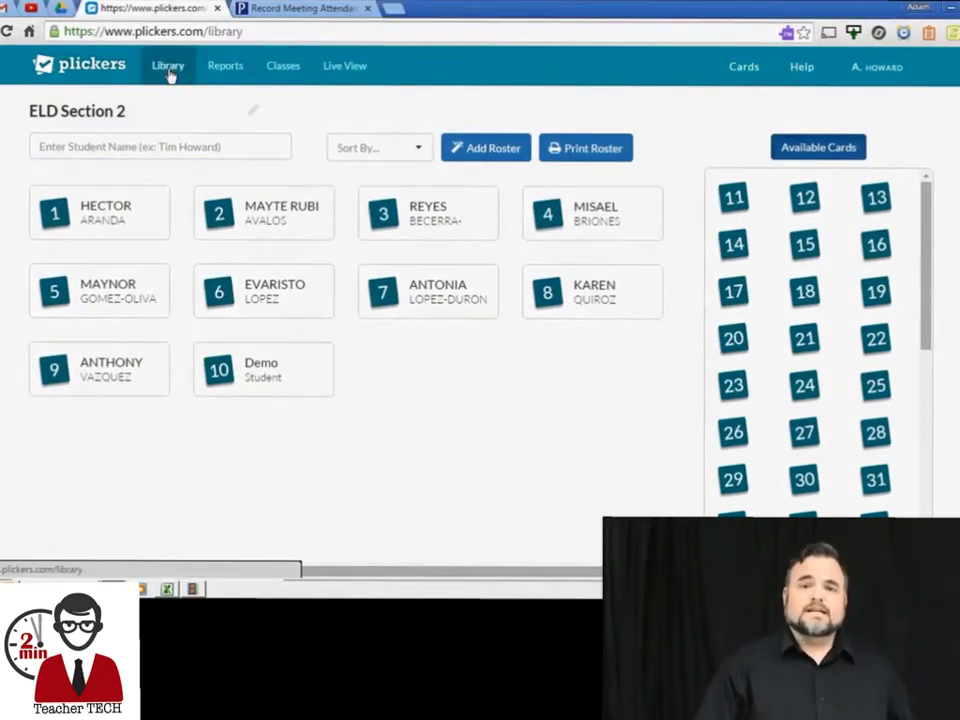
pyautogui.click(199, 169)
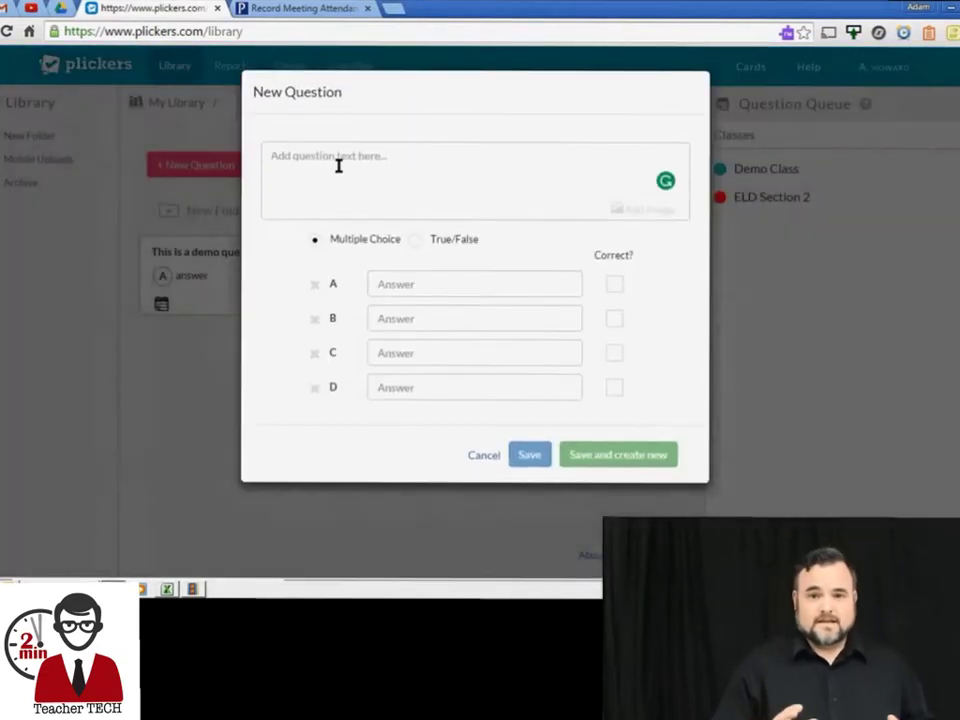
pyautogui.write('This is a')
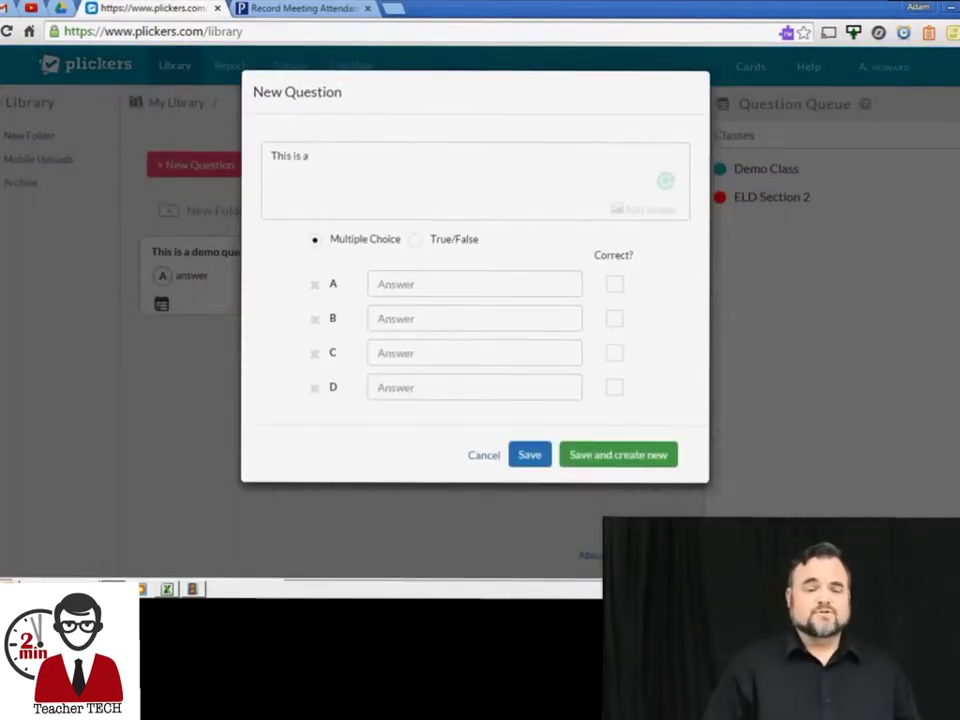
pyautogui.write(' demo question')
pyautogui.press('Tab')
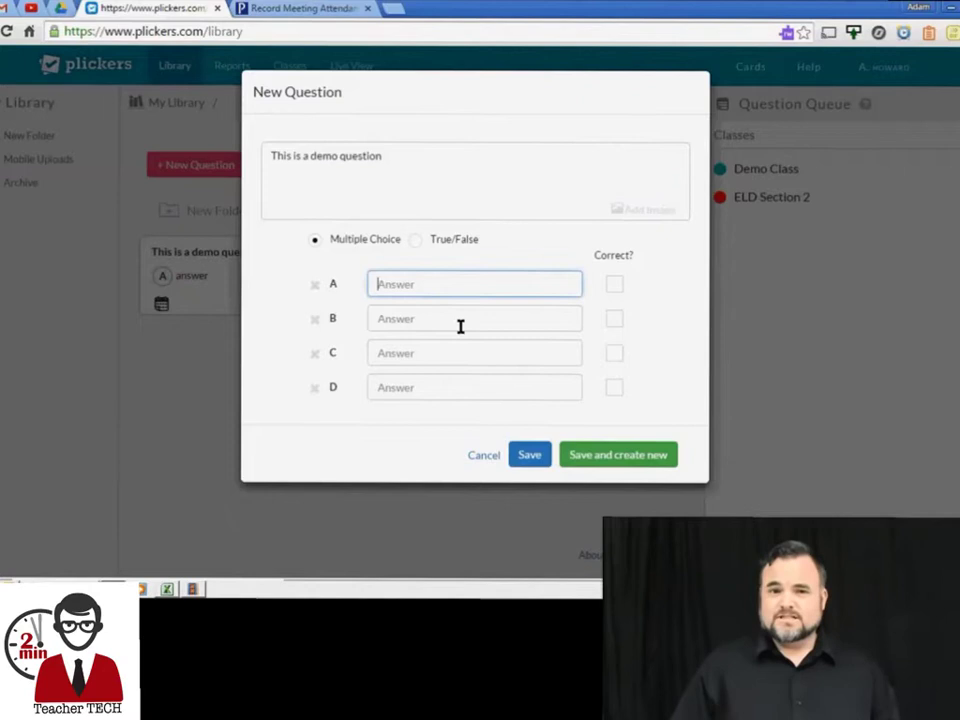
pyautogui.write('Wron')
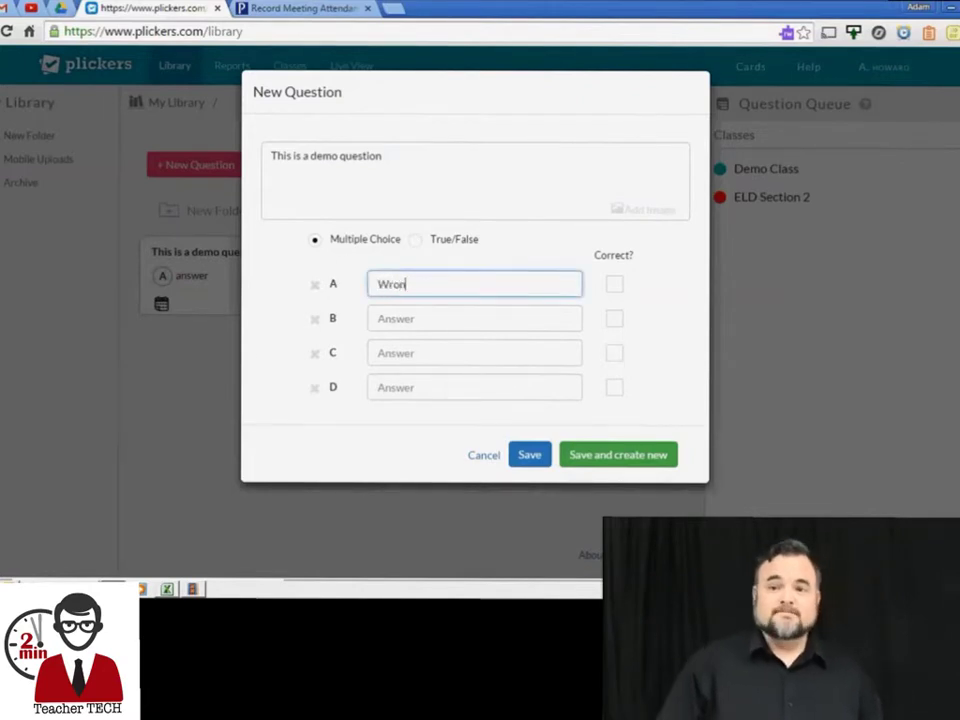
pyautogui.write('g')
pyautogui.press('Tab')
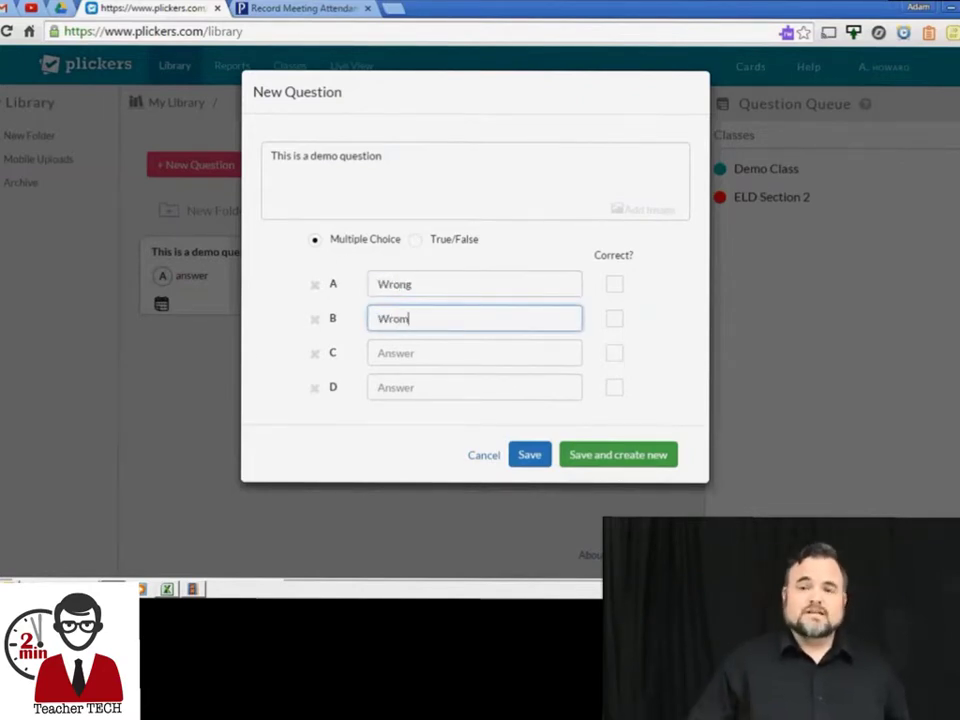
pyautogui.press('Tab')
pyautogui.press('Tab')
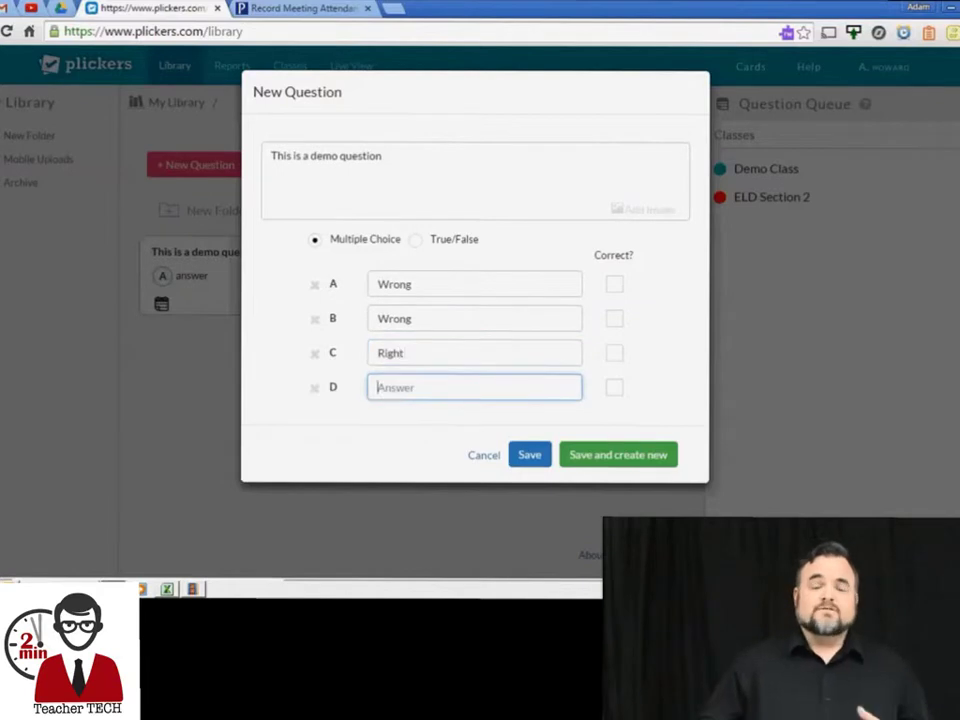
# Mark C Right as correct, save the question, and queue it for ELD Section 2
pyautogui.click(614, 354)
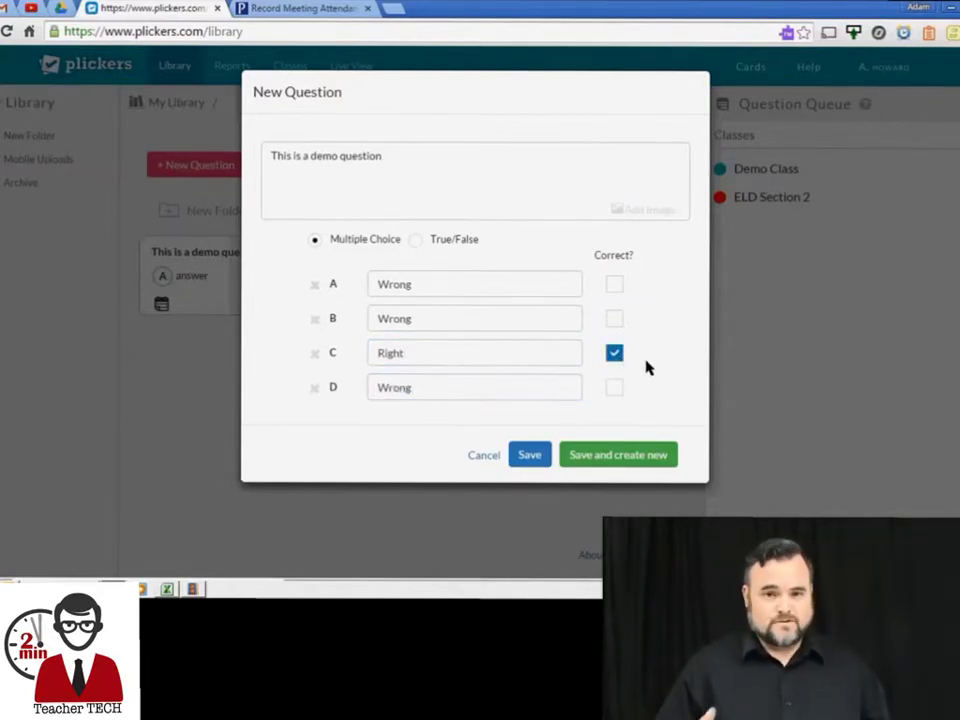
pyautogui.click(530, 456)
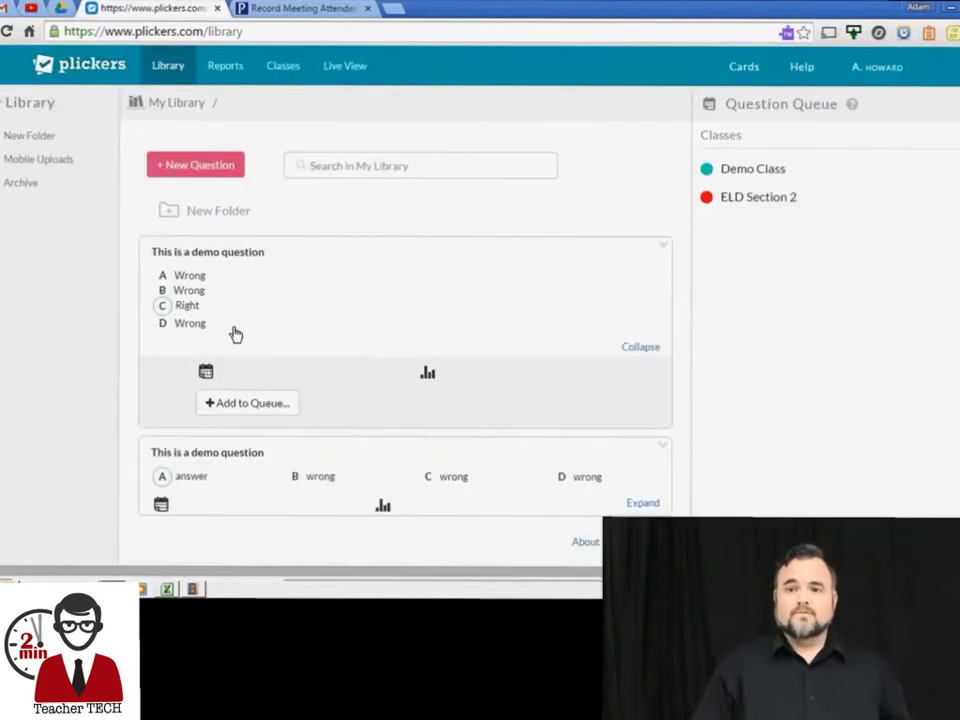
pyautogui.click(250, 403)
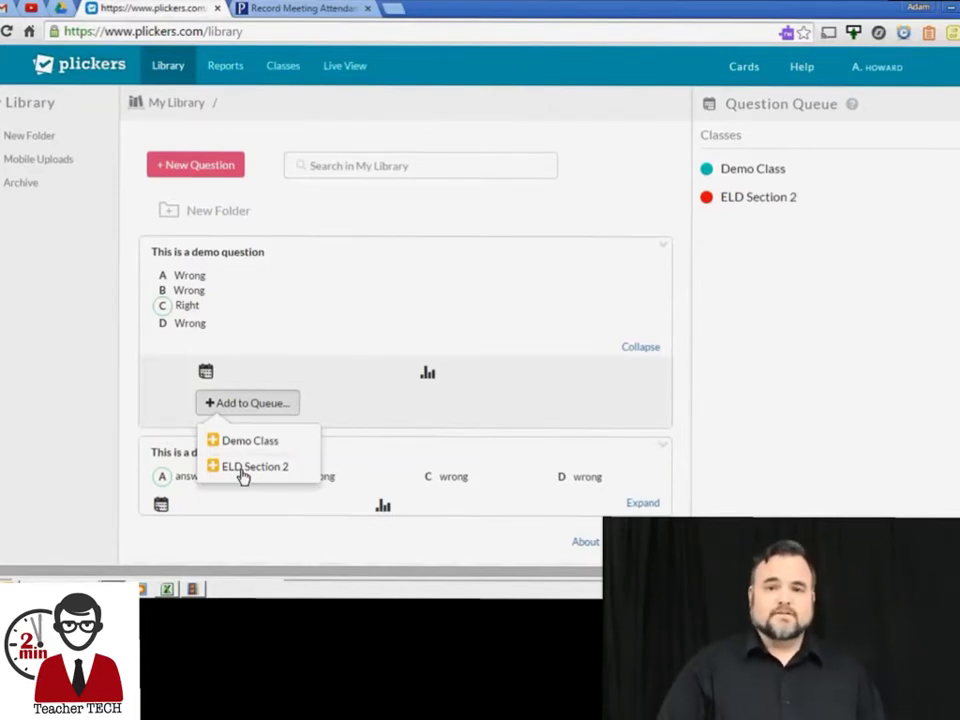
pyautogui.click(243, 470)
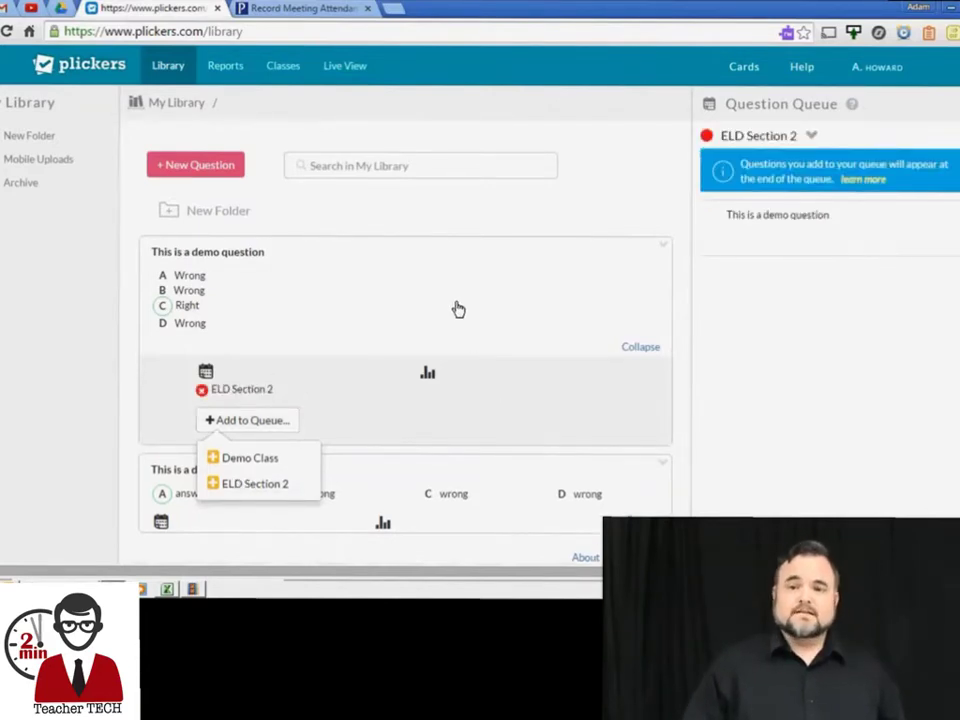
# Open the web Live View, then in the mobile app sign in and open ELD Section 2's queued demo question
pyautogui.click(345, 66)
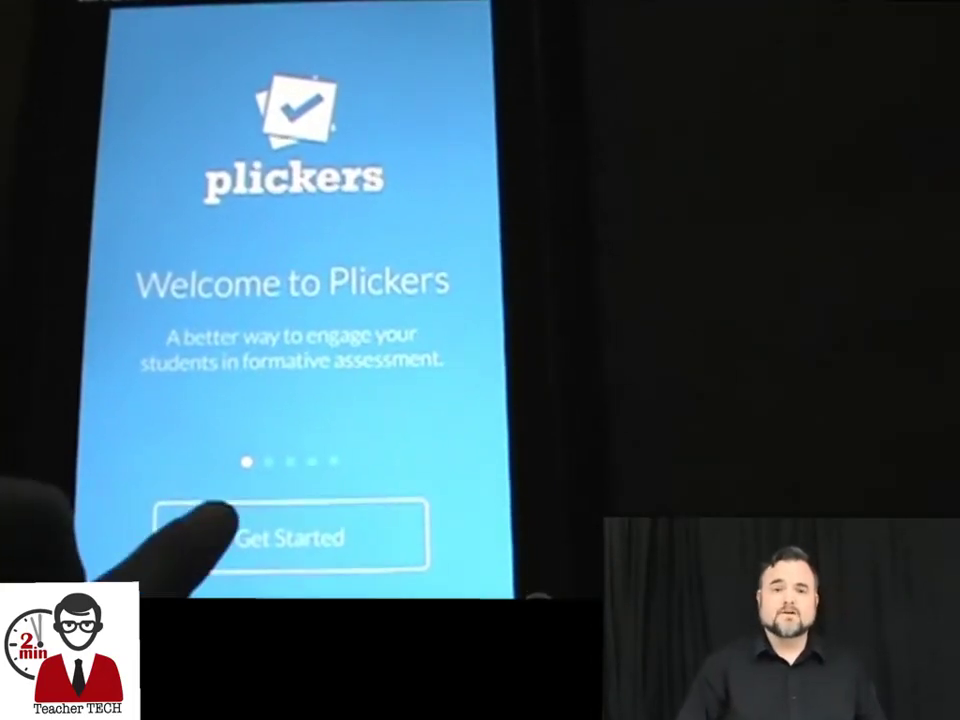
pyautogui.click(290, 537)
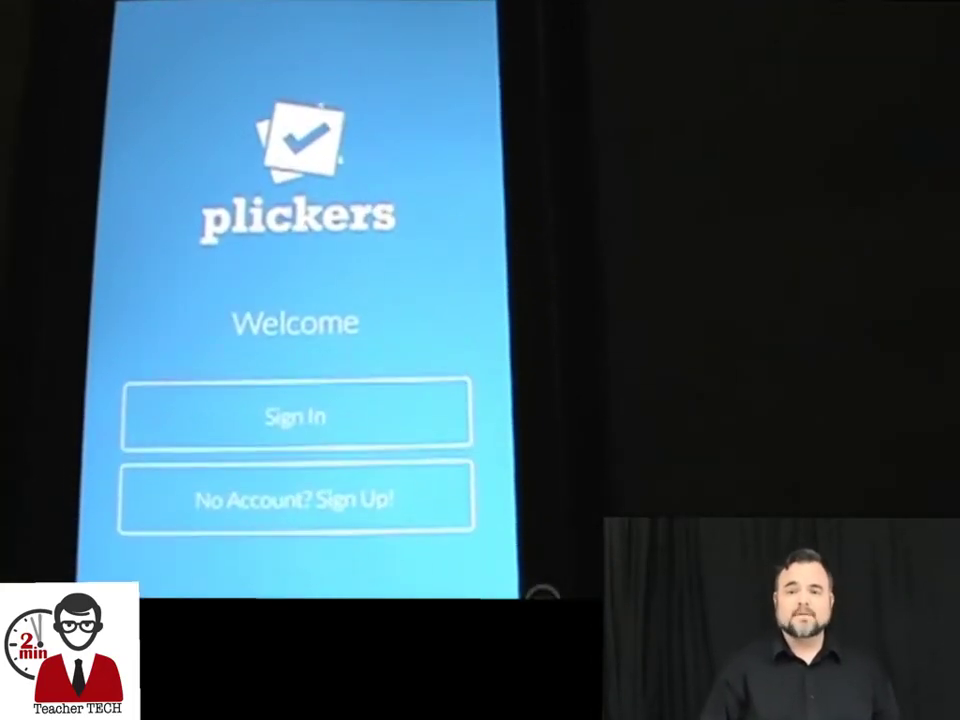
pyautogui.click(150, 382)
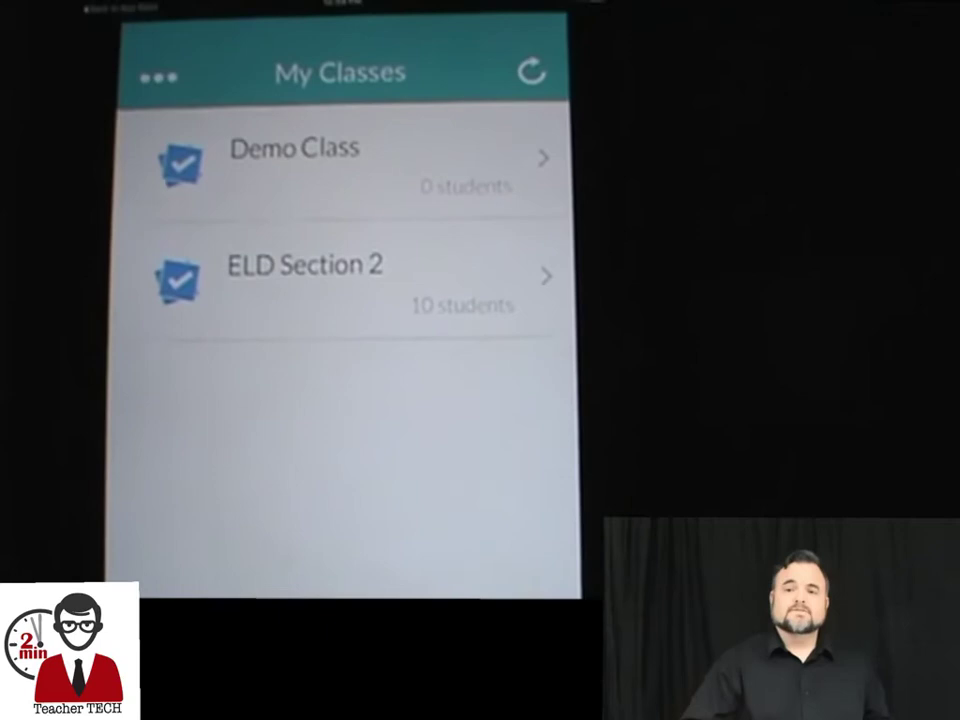
pyautogui.click(225, 262)
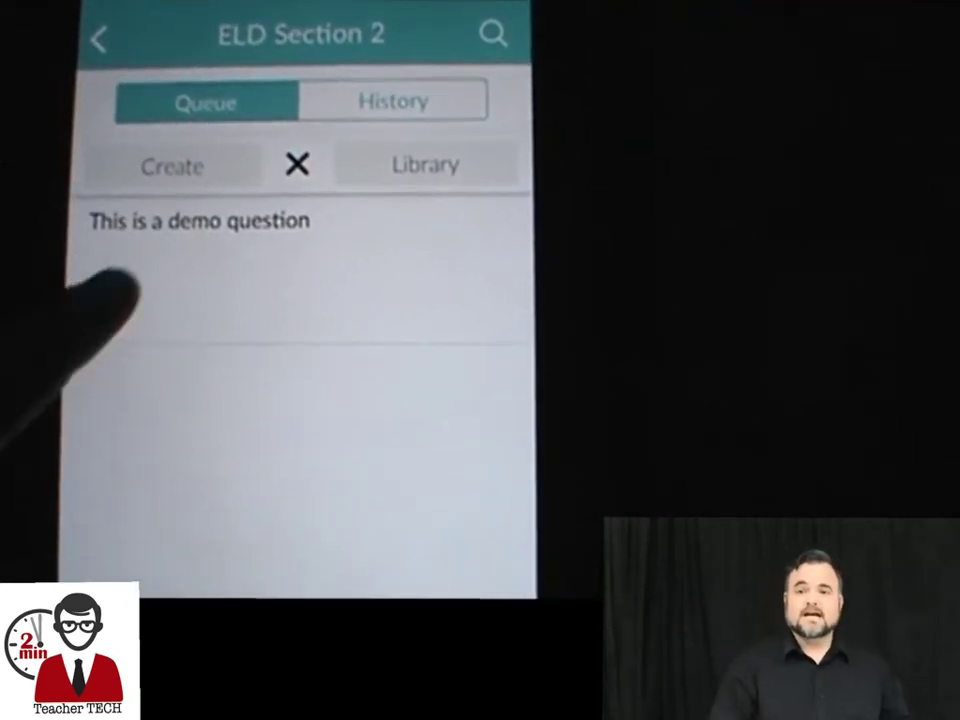
pyautogui.click(112, 288)
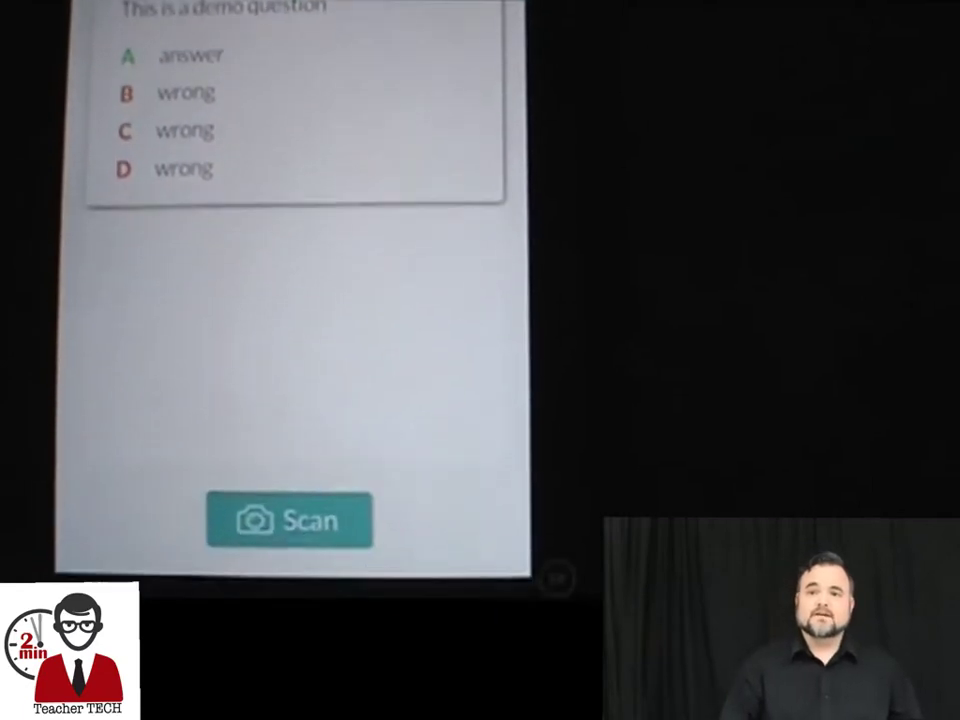
# Start the card scanner for the demo question in the mobile app
pyautogui.click(240, 482)
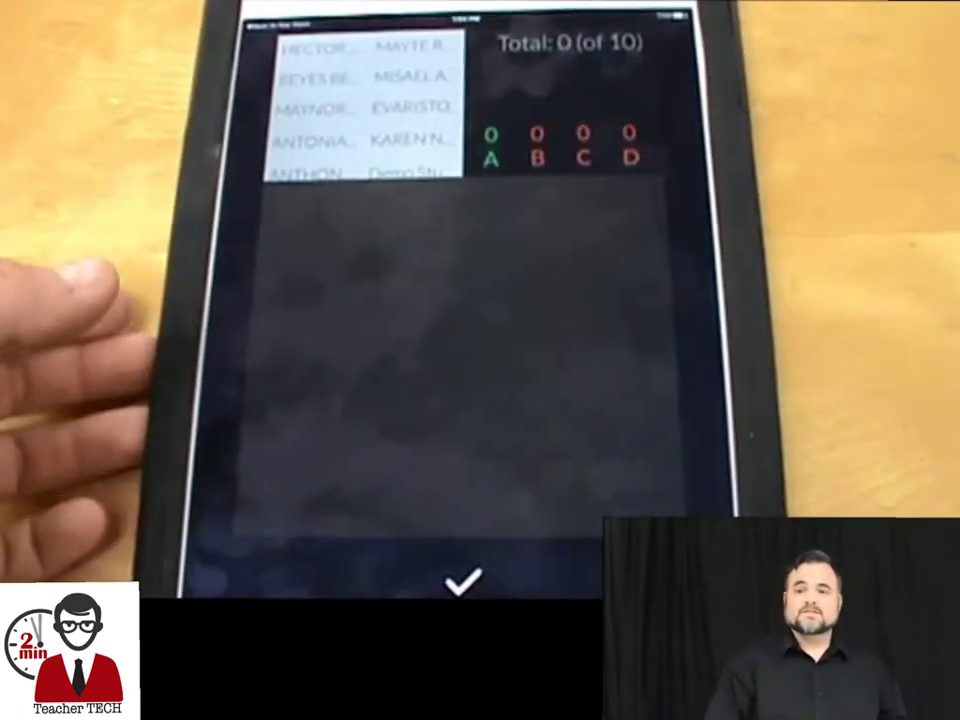